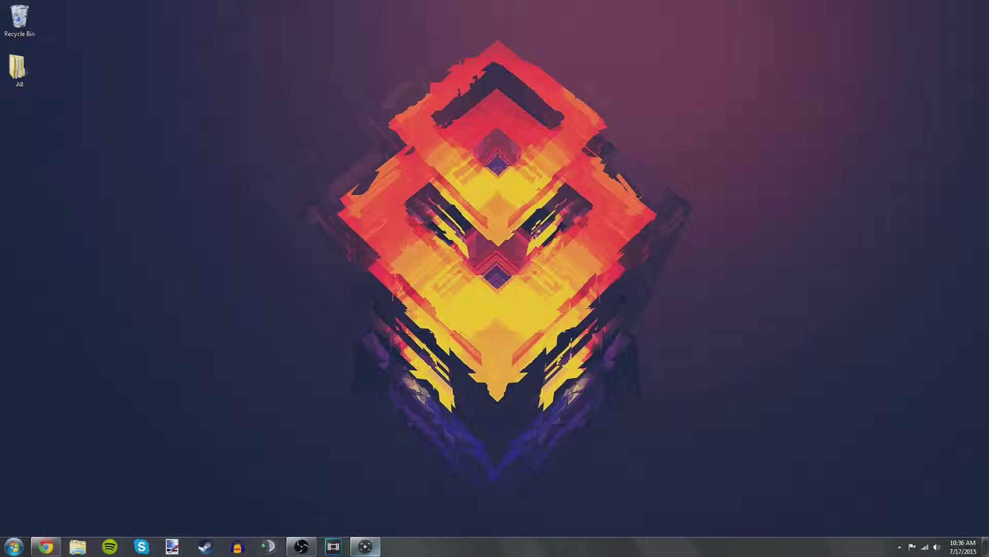
# Show the taskbar thumbnail preview of the running Game Capture HD window
pyautogui.moveTo(376, 553)
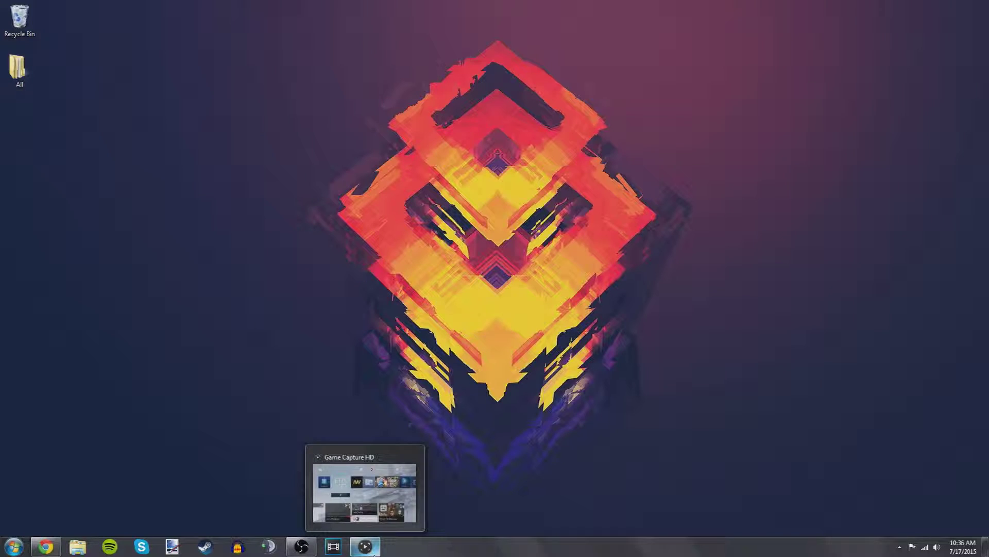
# Restore the Game Capture HD window showing the live PS4 home screen at 1080p60
pyautogui.click(366, 546)
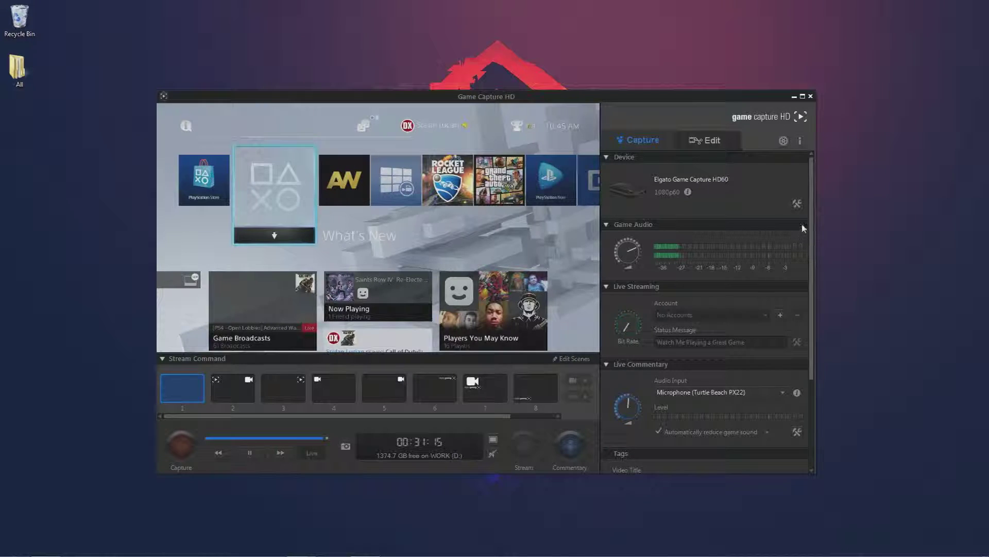
# Open device Settings on the Capture tab and check the profile list, keeping HD 1080
pyautogui.click(797, 203)
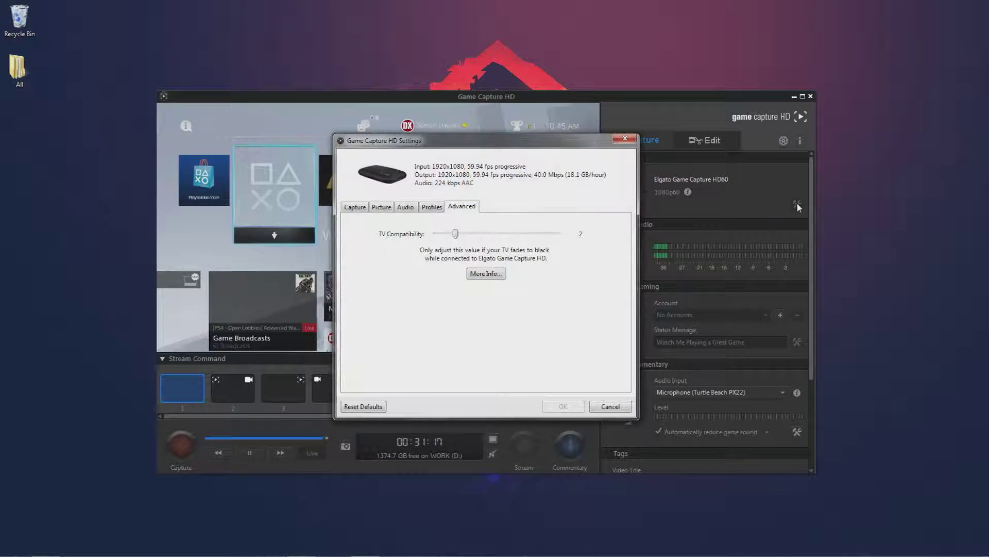
pyautogui.click(356, 207)
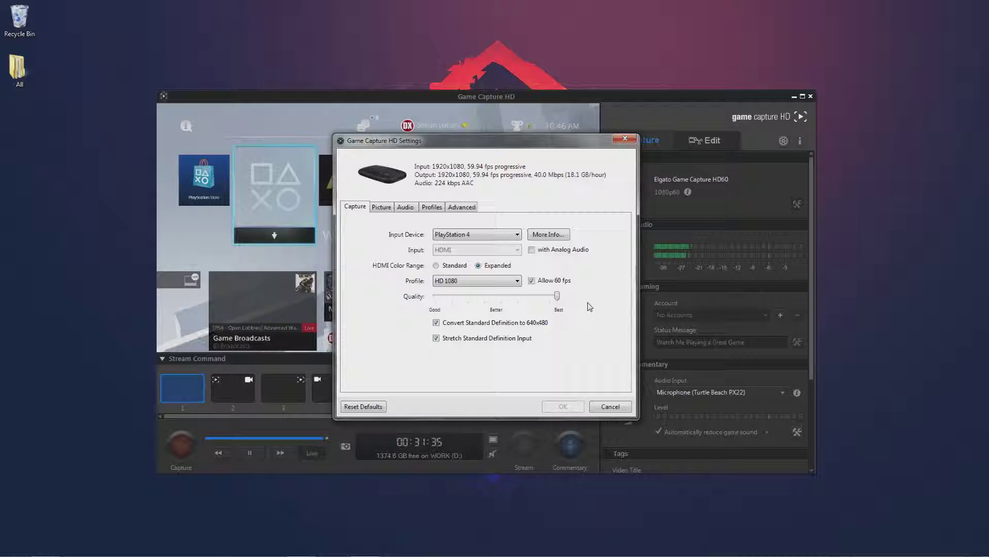
pyautogui.click(518, 281)
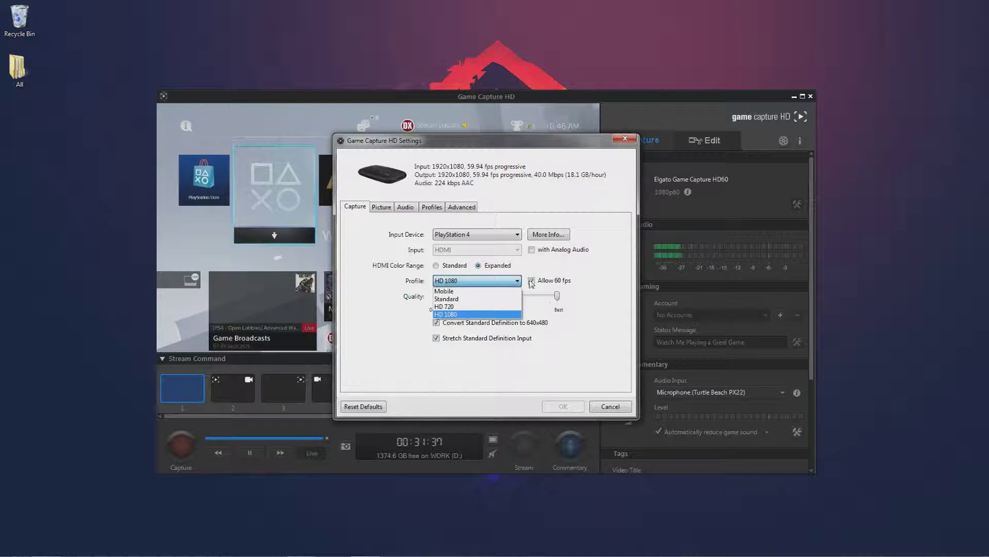
pyautogui.click(593, 279)
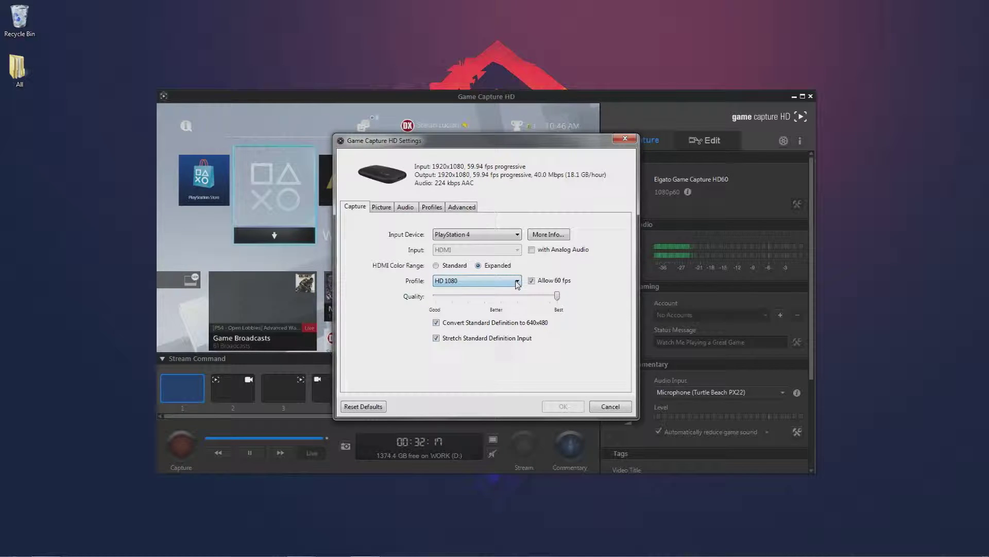
# Reopen the profile list showing Mobile, Standard, HD 720 and HD 1080, leaving HD 1080 set
pyautogui.click(517, 282)
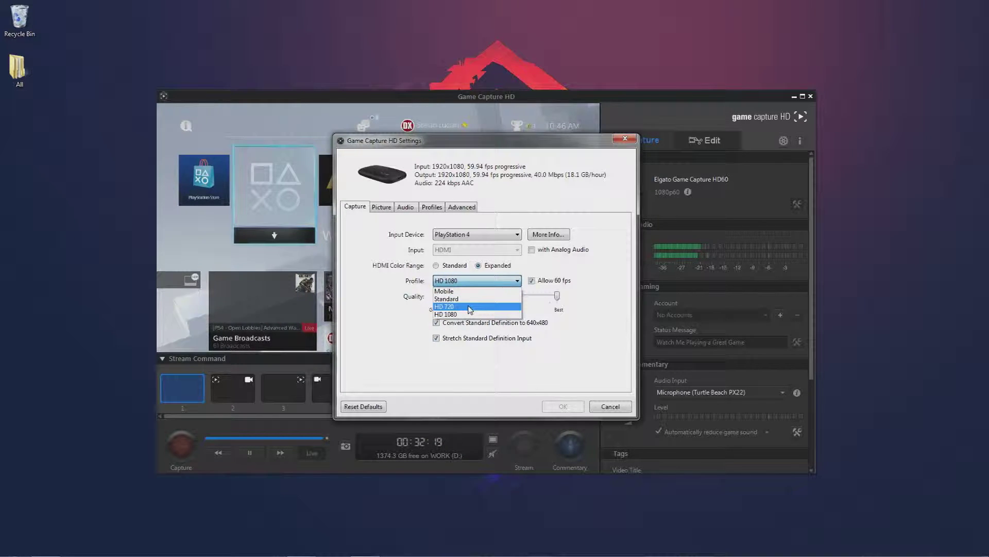
pyautogui.click(581, 273)
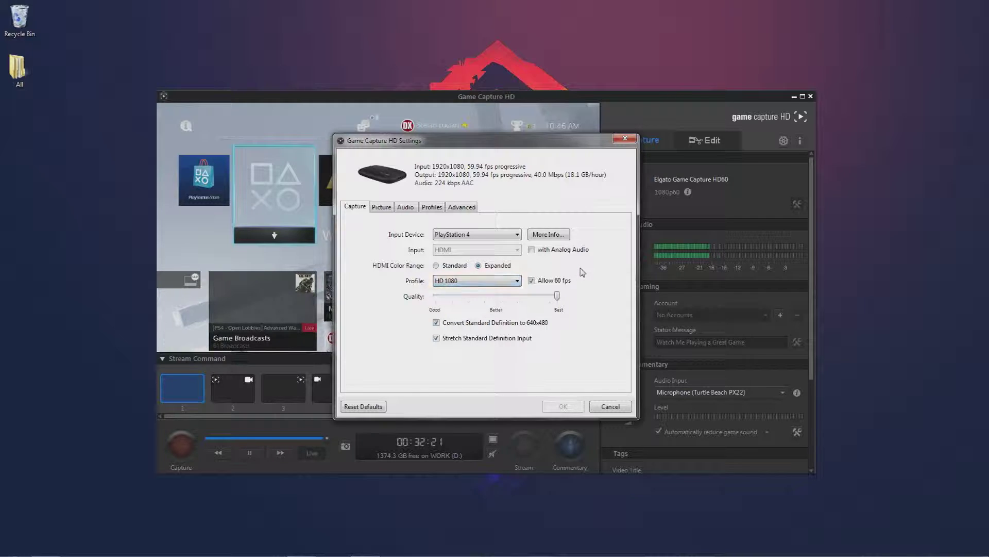
pyautogui.click(496, 281)
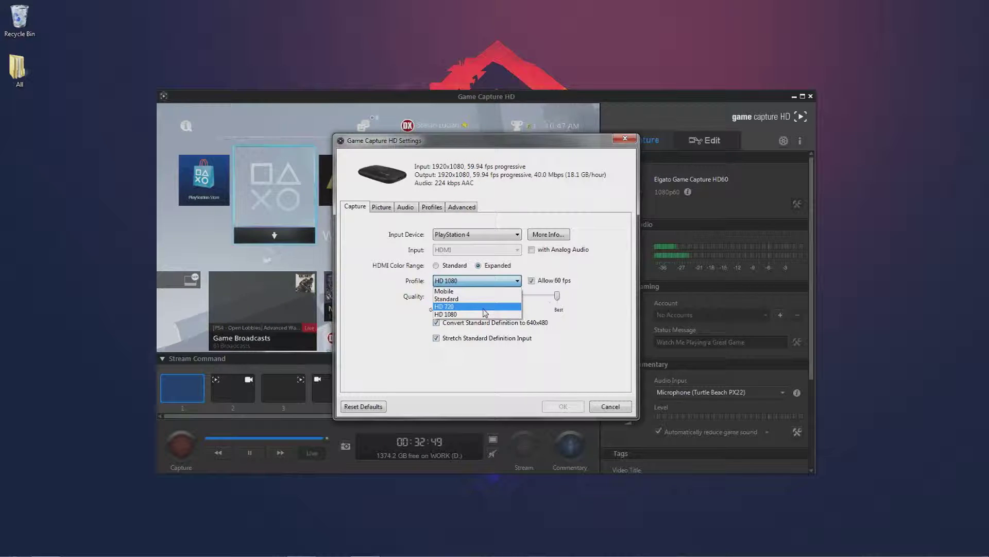
pyautogui.click(590, 269)
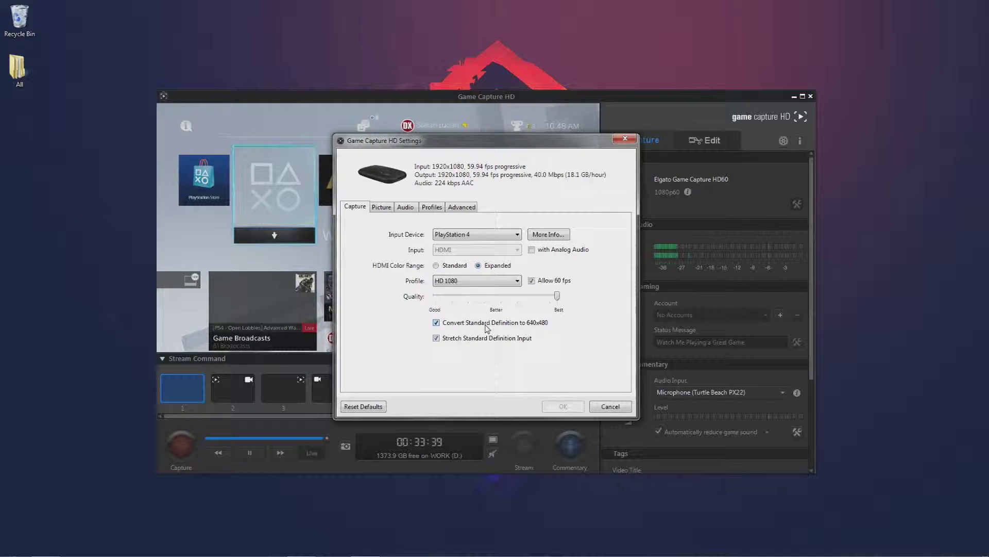
pyautogui.moveTo(486, 328)
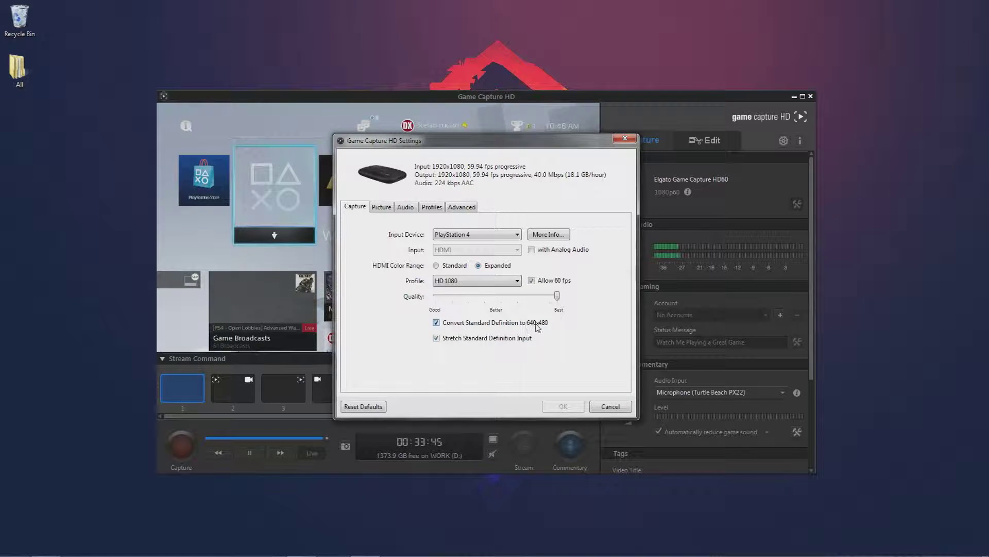
pyautogui.click(454, 234)
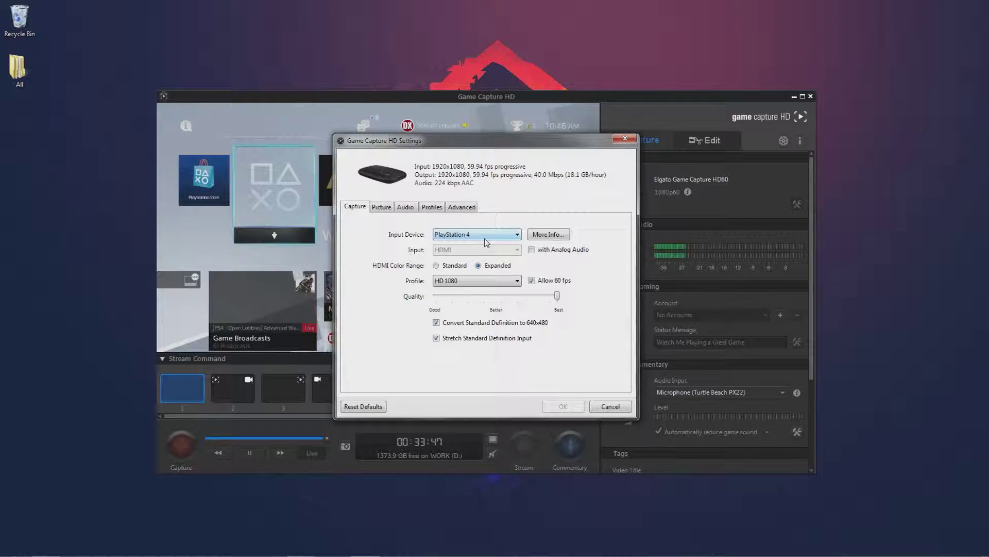
pyautogui.click(381, 208)
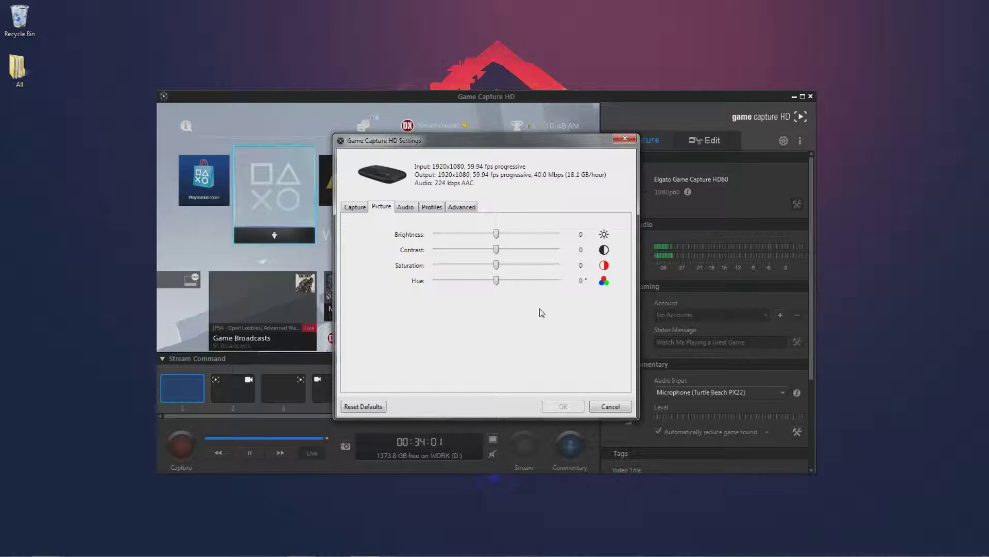
# Move the Settings dialog right and back, then view the Audio tab's 0 dB analog gain
pyautogui.moveTo(483, 139); pyautogui.dragTo(741, 143)
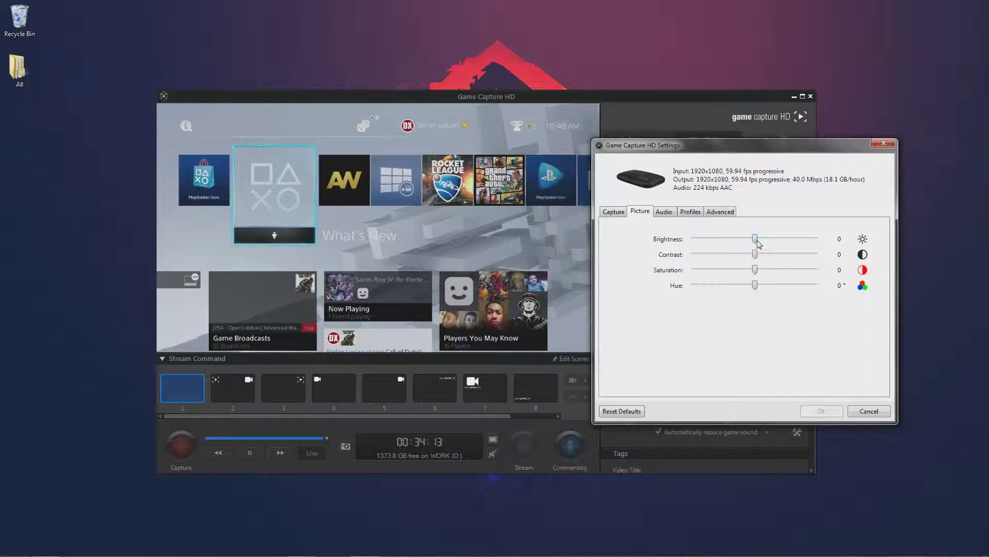
pyautogui.moveTo(738, 148); pyautogui.dragTo(532, 165)
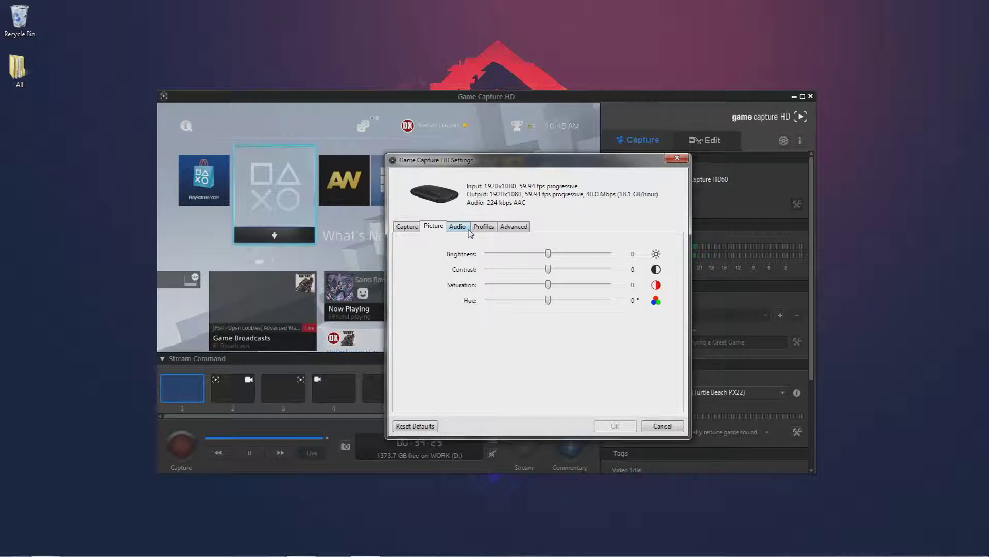
pyautogui.moveTo(483, 161); pyautogui.dragTo(448, 157)
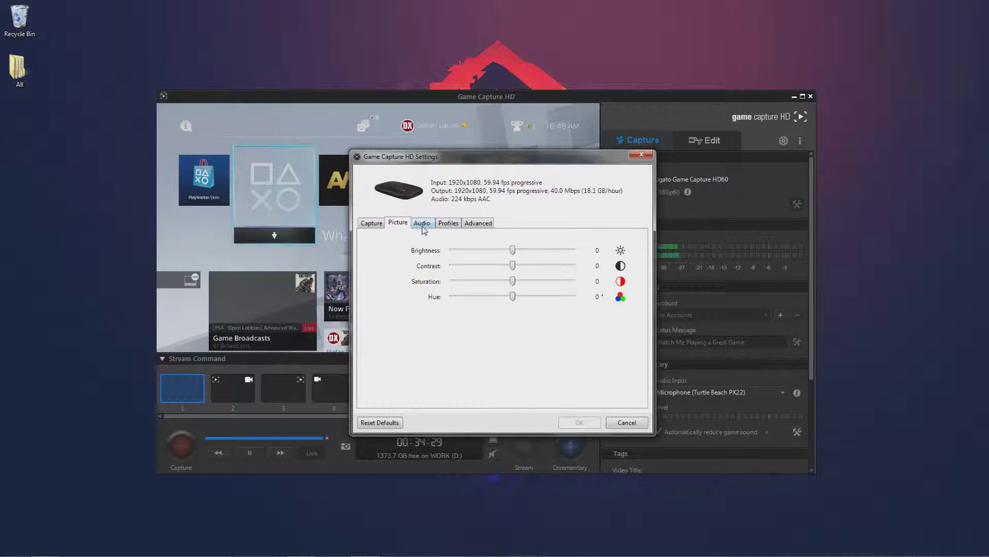
pyautogui.click(423, 227)
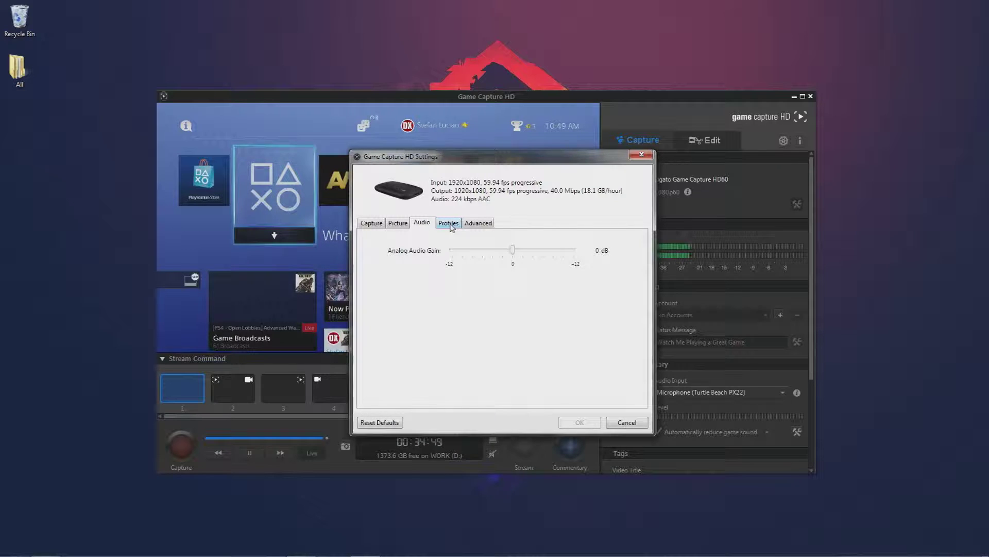
# Look through the Profiles and Advanced tabs, where TV Compatibility is 2
pyautogui.click(448, 224)
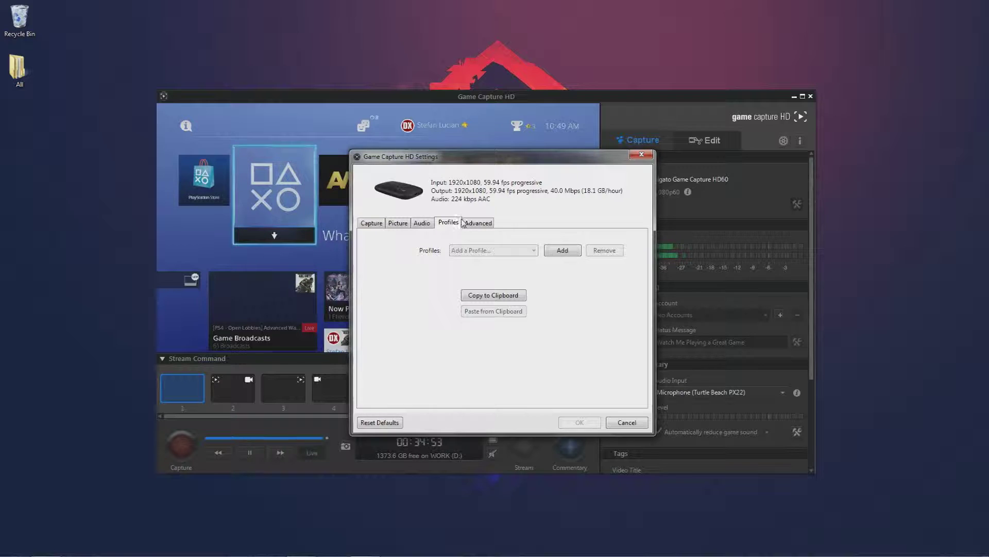
pyautogui.click(477, 225)
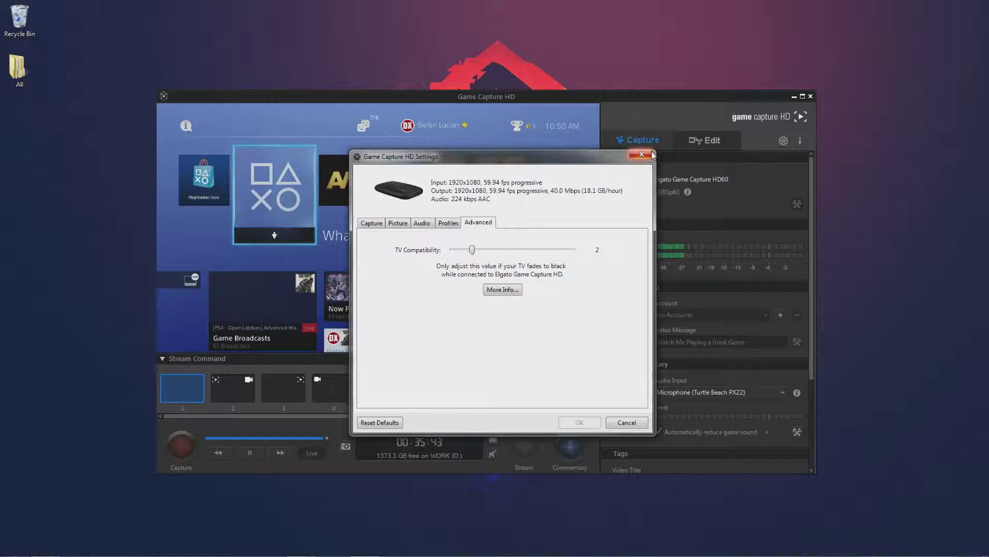
# Open Preferences on the Capture page and inspect the D:\ELGATO GAMEPLAY library path
pyautogui.click(642, 154)
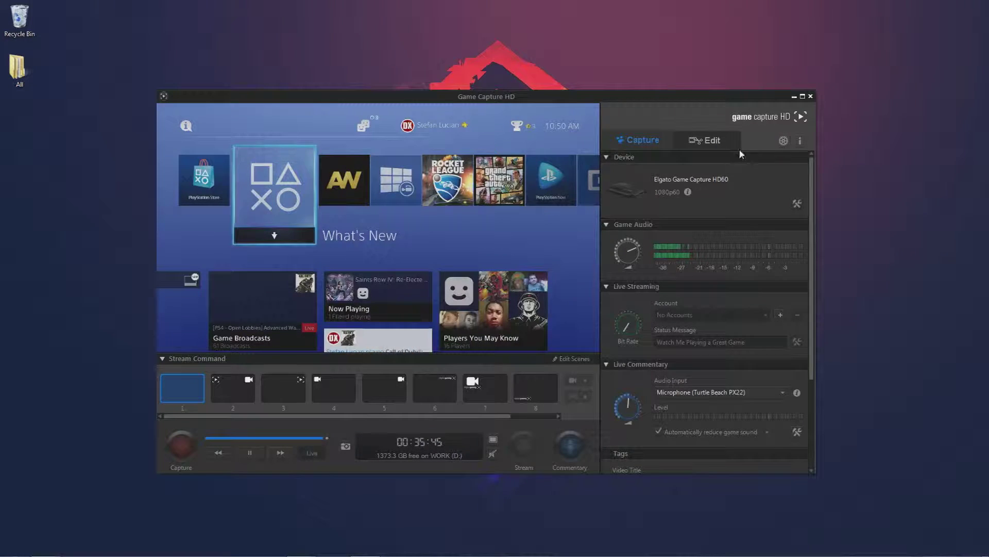
pyautogui.click(784, 141)
pyautogui.click(362, 142)
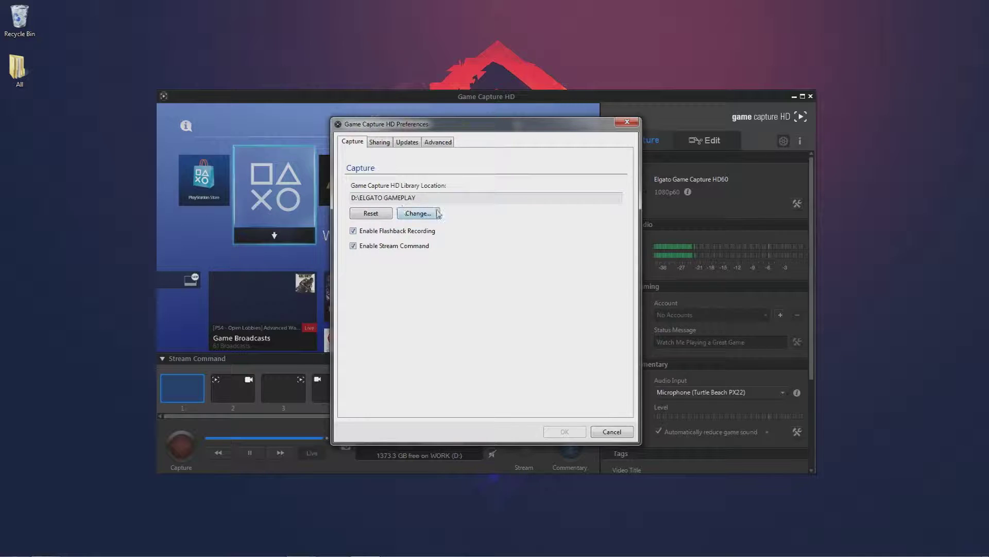
pyautogui.moveTo(358, 198); pyautogui.dragTo(436, 197)
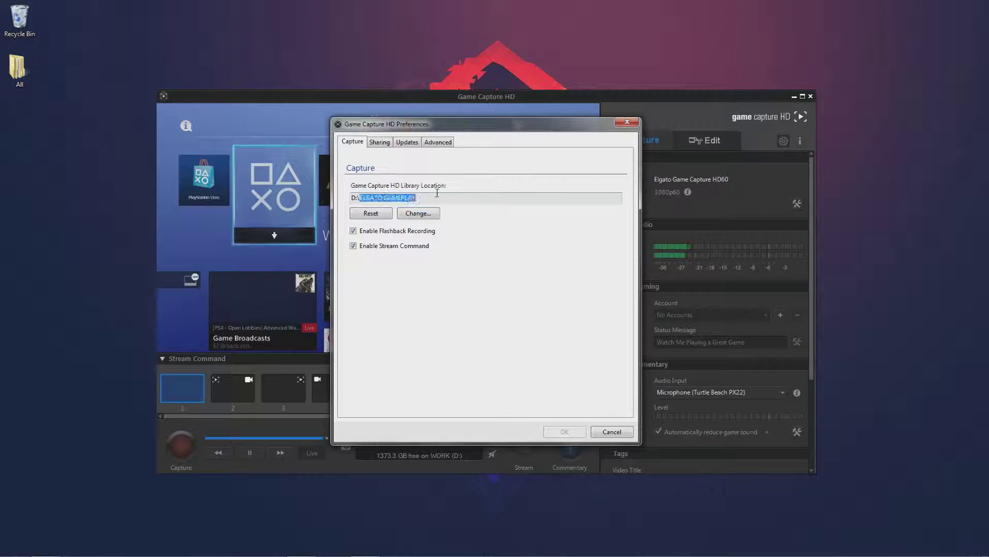
pyautogui.click(438, 200)
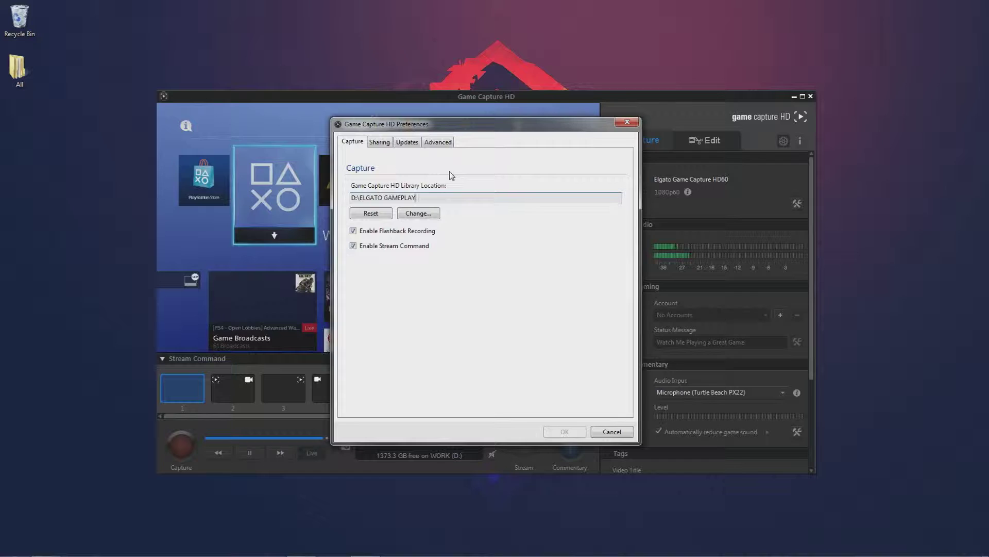
# Move Preferences aside to see the PS4 screen, recentre it, and show the Sharing tab
pyautogui.moveTo(510, 135); pyautogui.dragTo(795, 149)
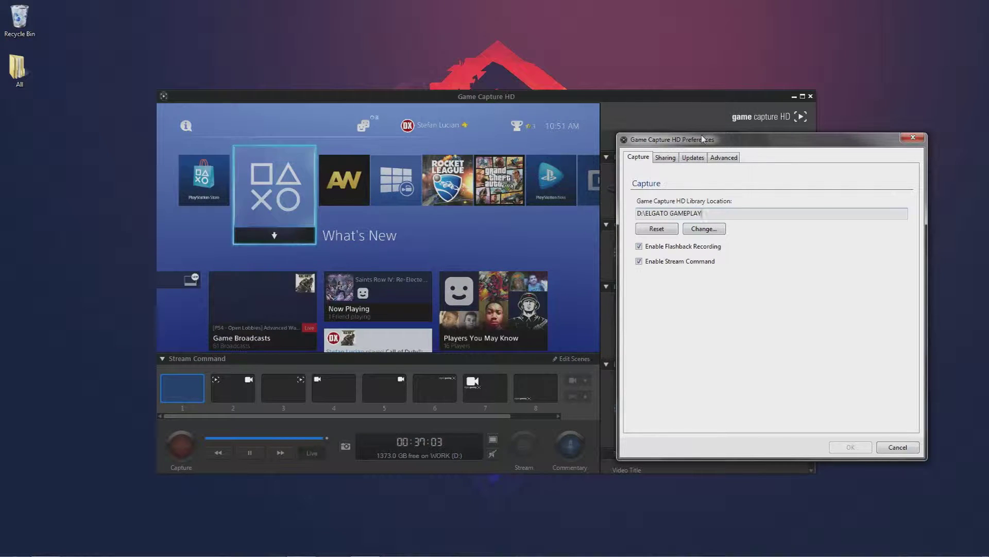
pyautogui.moveTo(703, 139); pyautogui.dragTo(433, 148)
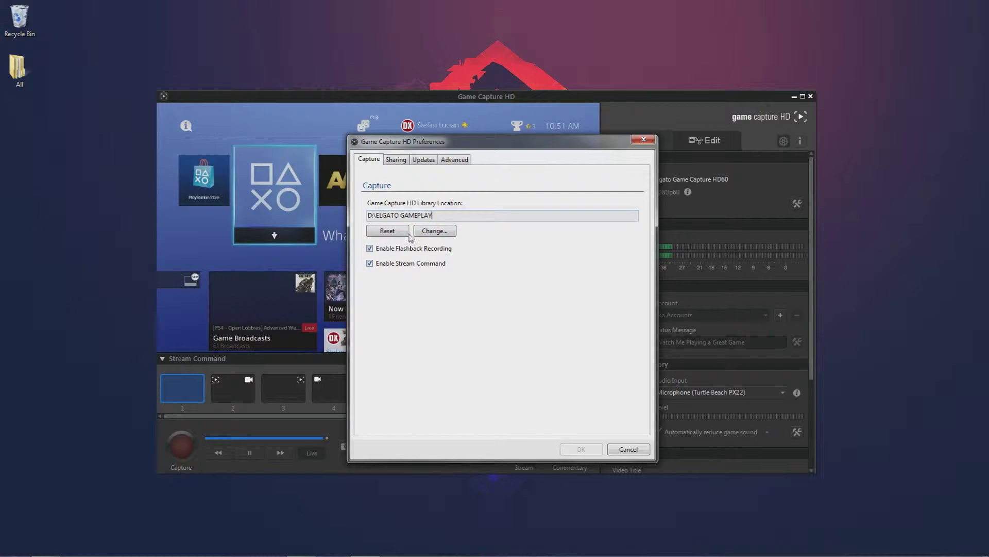
pyautogui.click(401, 160)
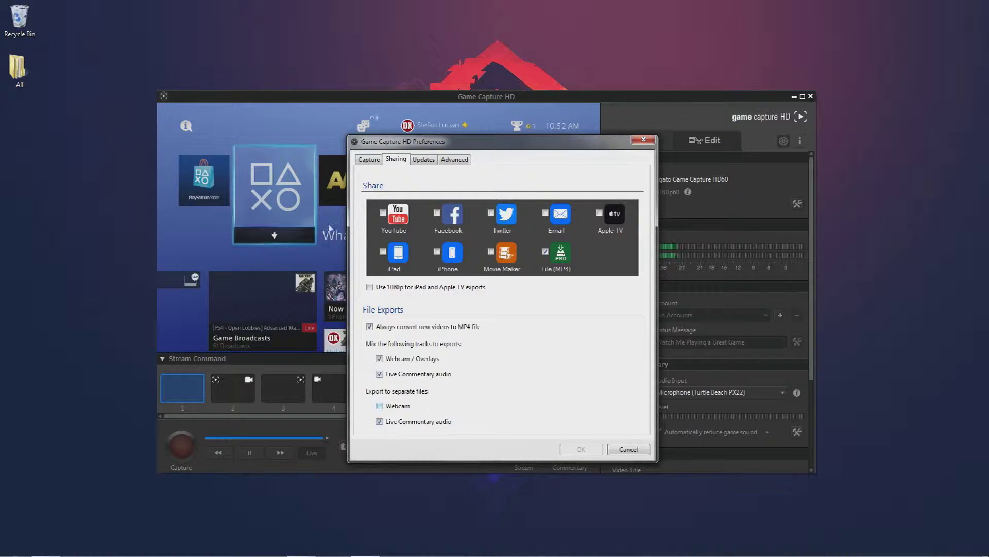
# Review the Updates and Advanced pages, keeping the Decoder on Automatic
pyautogui.click(423, 160)
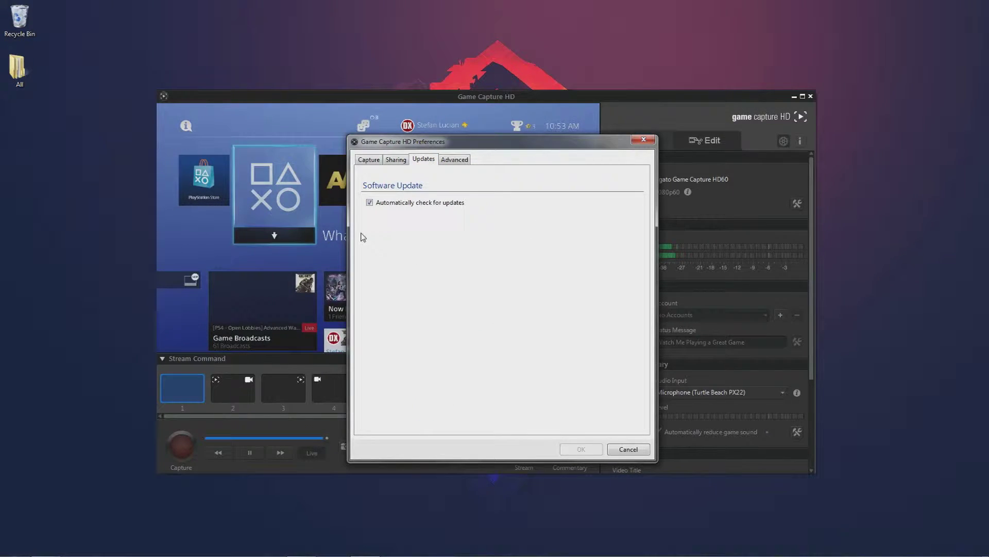
pyautogui.click(457, 159)
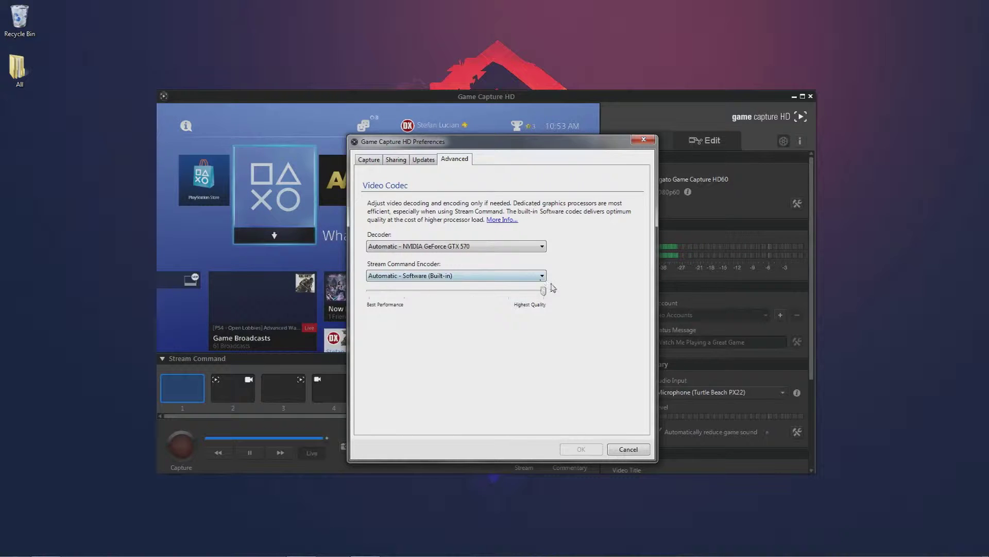
pyautogui.click(405, 246)
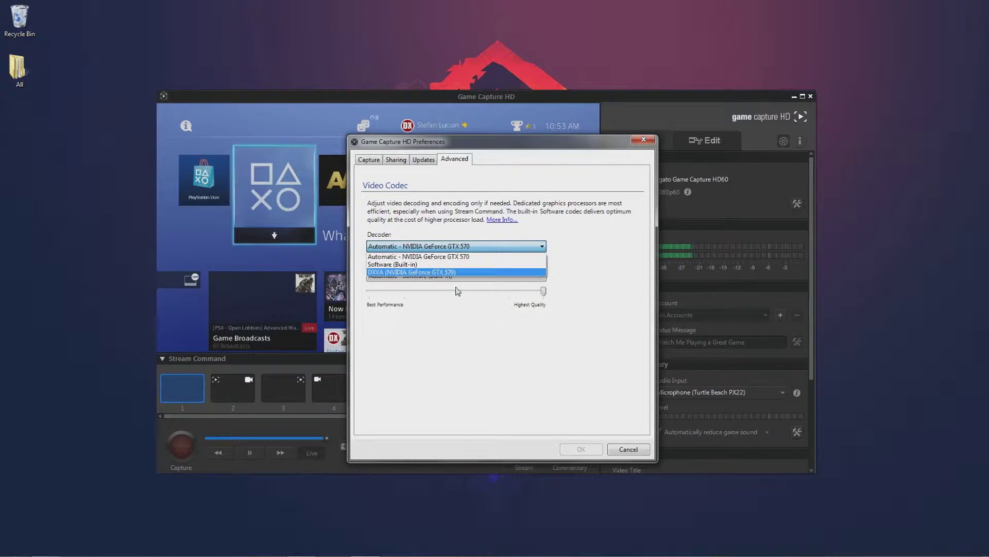
pyautogui.click(588, 248)
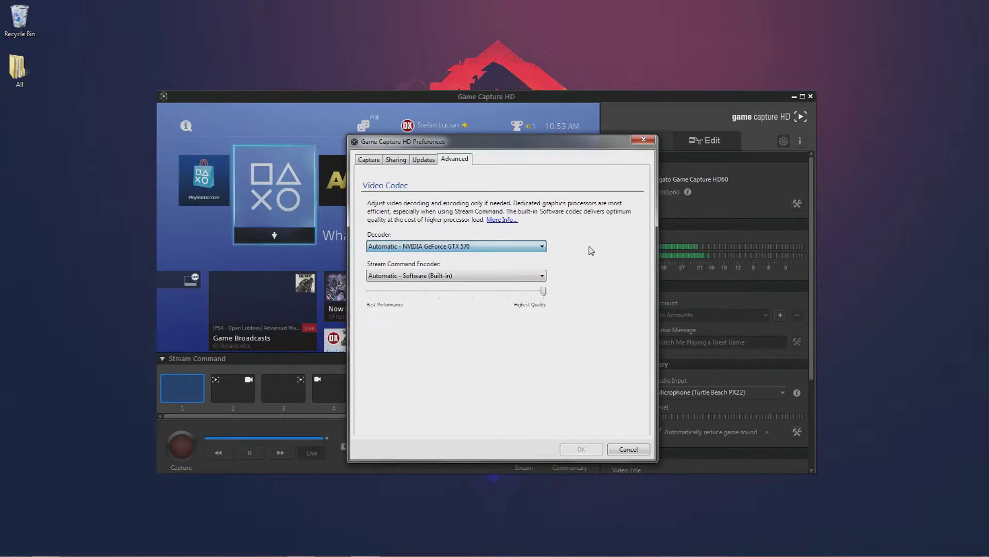
# Keep the Stream Command encoder on Automatic and cancel Preferences without saving
pyautogui.click(415, 279)
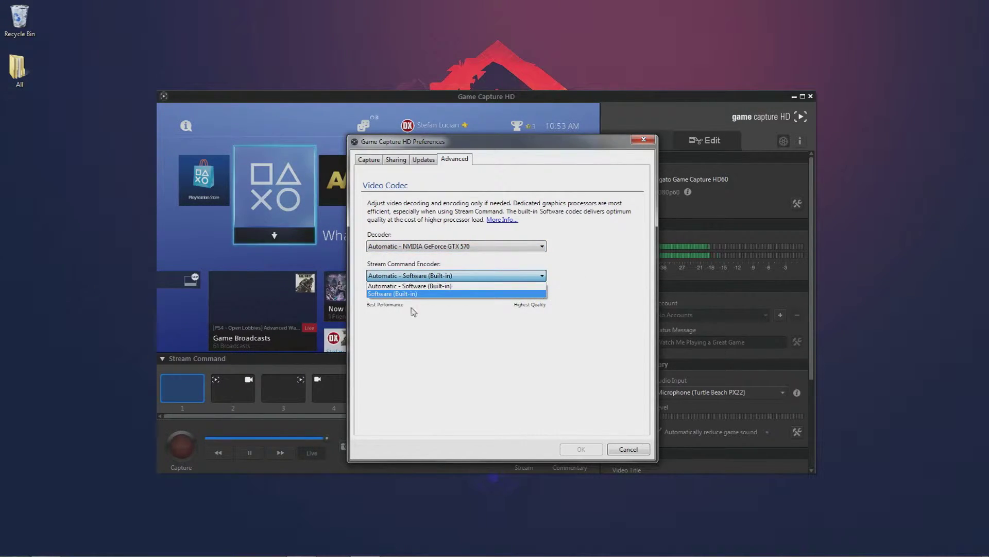
pyautogui.click(596, 274)
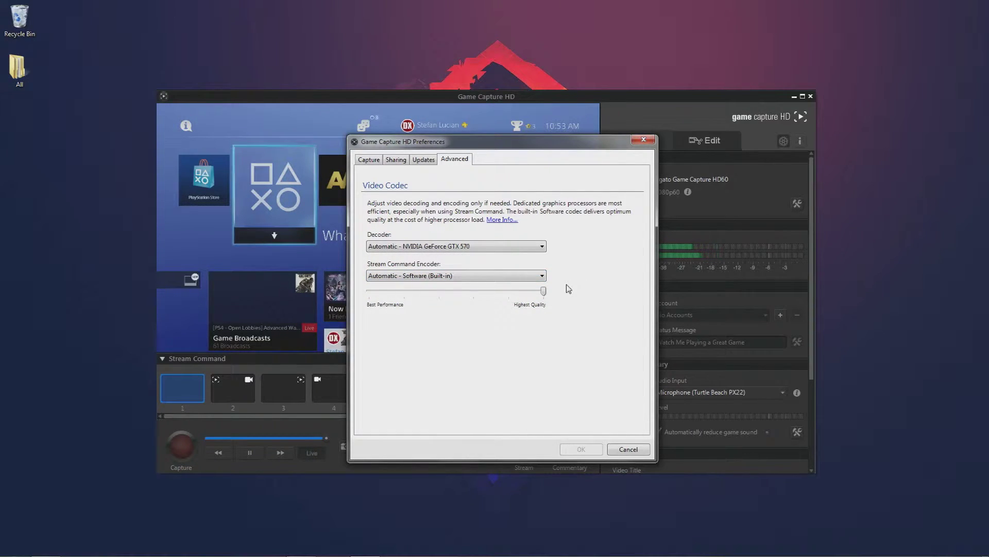
pyautogui.click(628, 449)
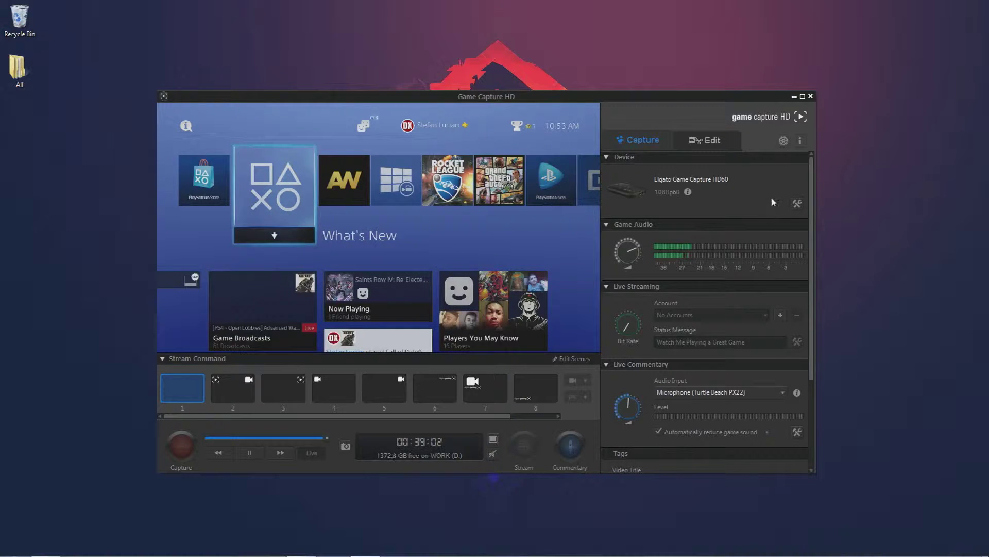
# Scroll the main window's right panel down to Tags and back up
pyautogui.scroll(-3, 707, 320)
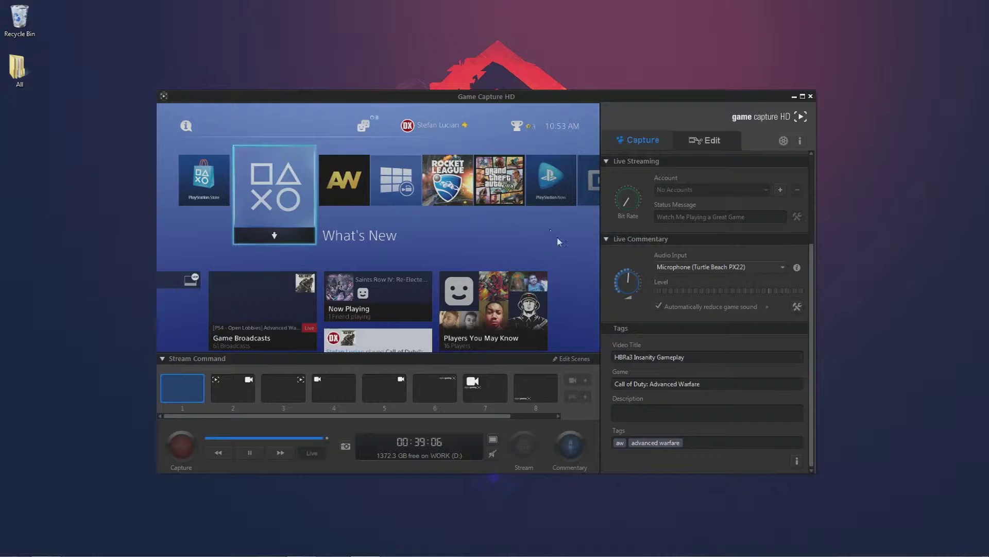
pyautogui.scroll(3, 703, 308)
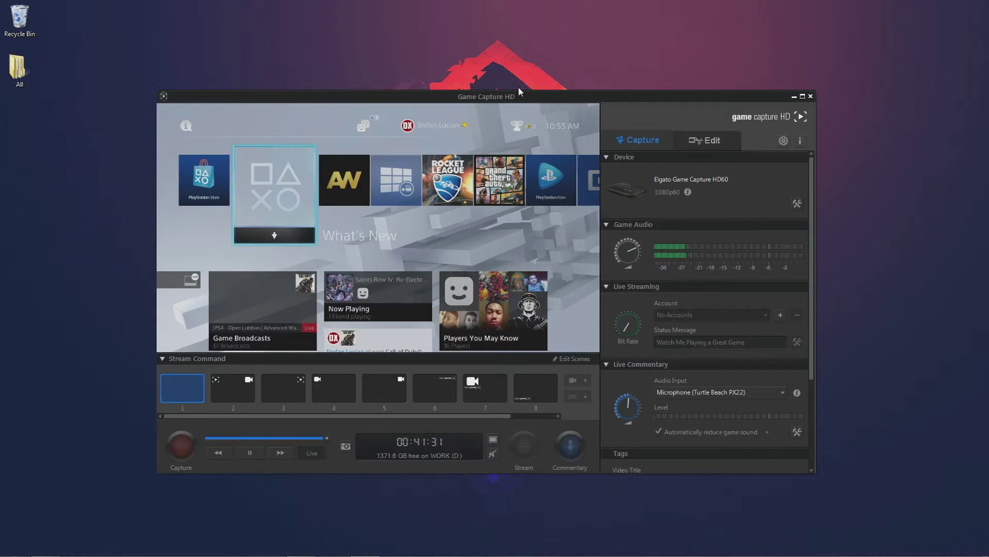
pyautogui.moveTo(301, 554)
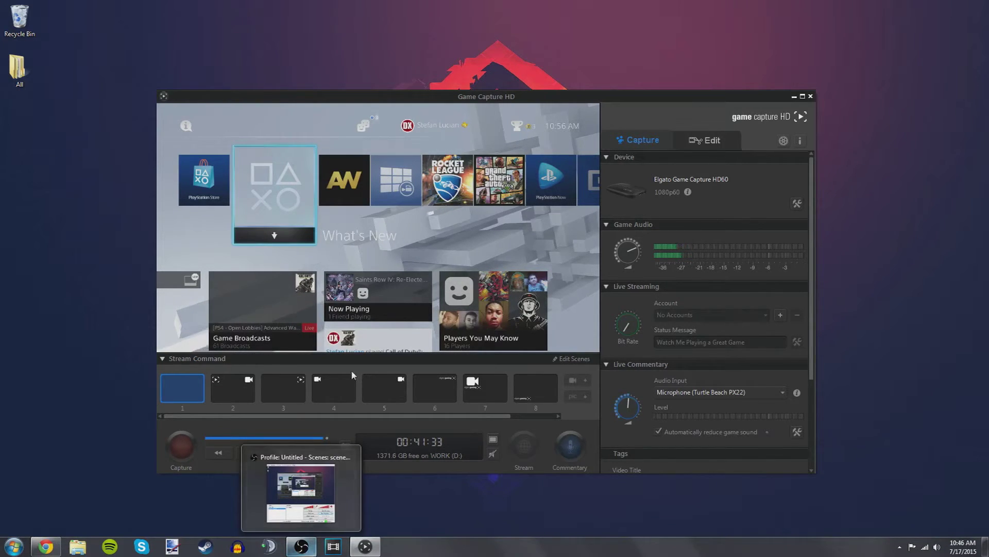